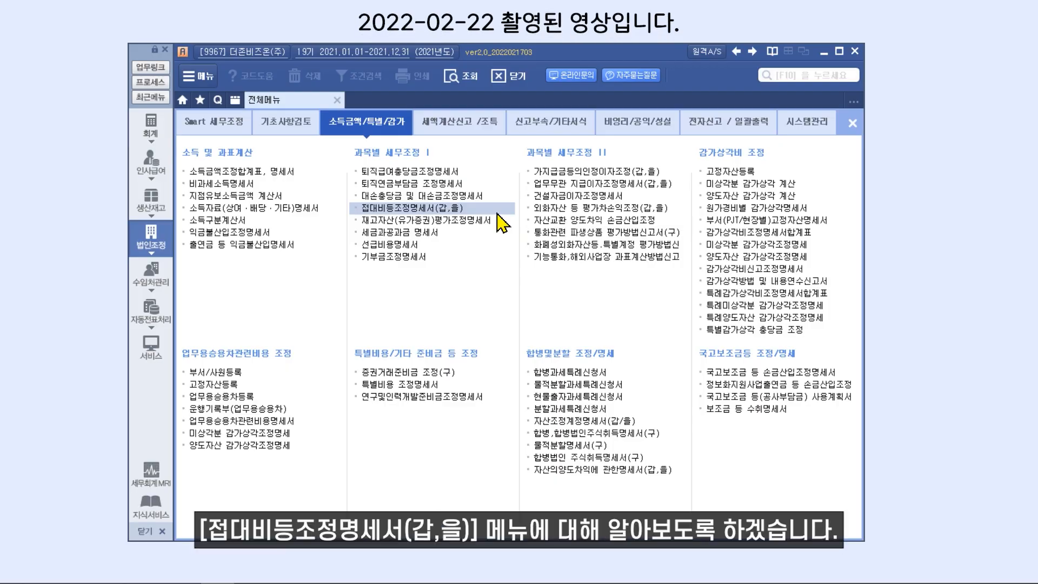
Step: Open the 접대비등조정명세서(갑,을) form, look at its 갑 sheet, and return to the 을 sheet
left_click(497, 213)
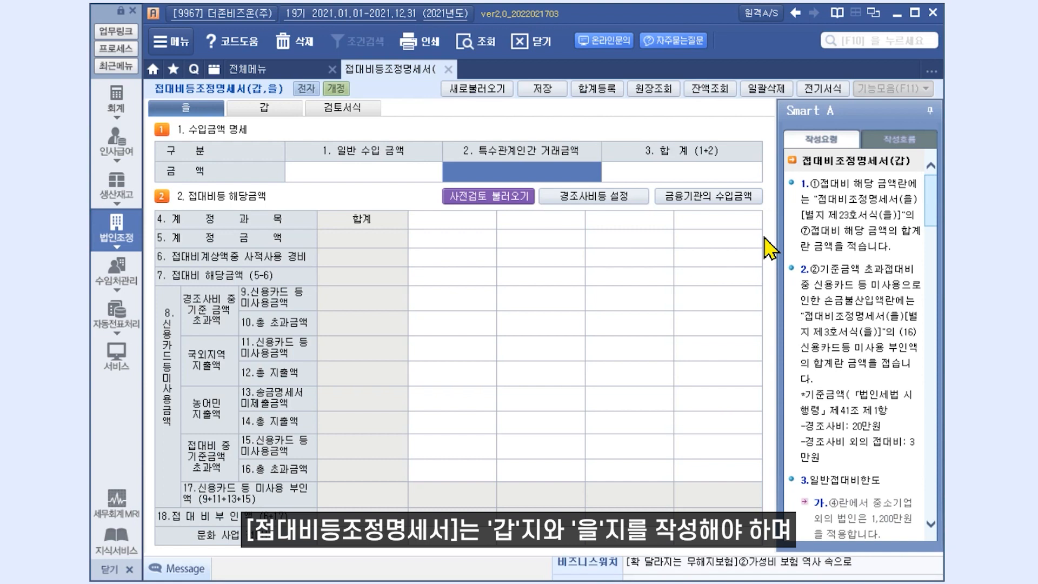
left_click(252, 110)
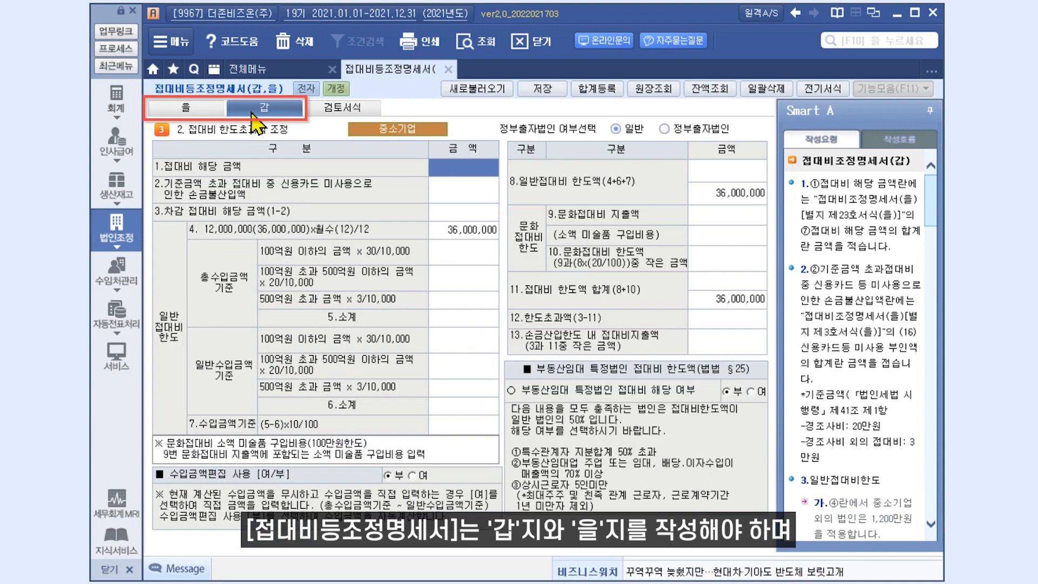
left_click(197, 110)
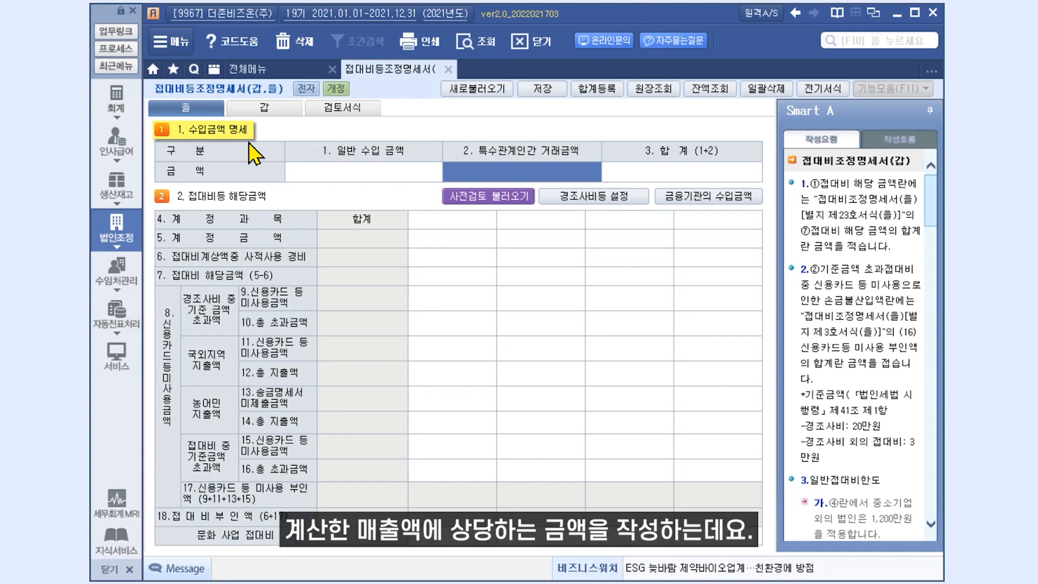
Step: Reload the voucher data into the 을 sheet with 삭제후 불러오기 and open the 특수관계인간 거래금액 amount for editing
left_click(475, 89)
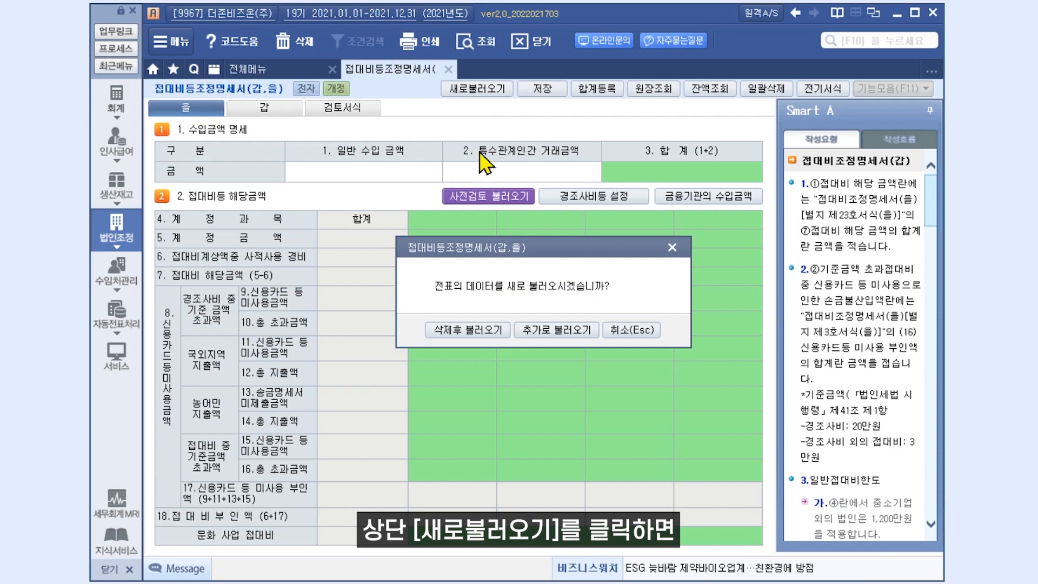
left_click(489, 329)
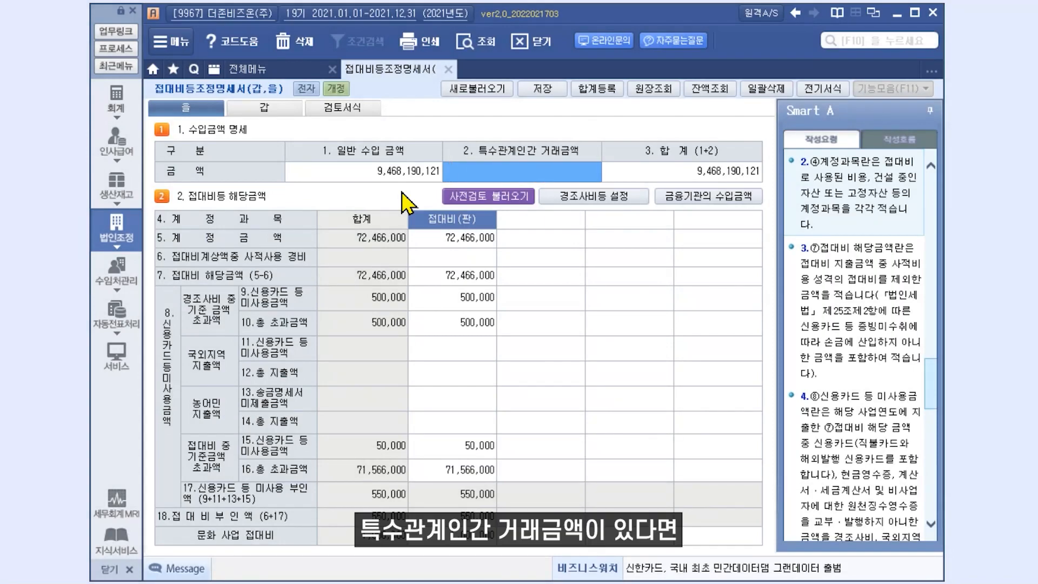
left_click(584, 169)
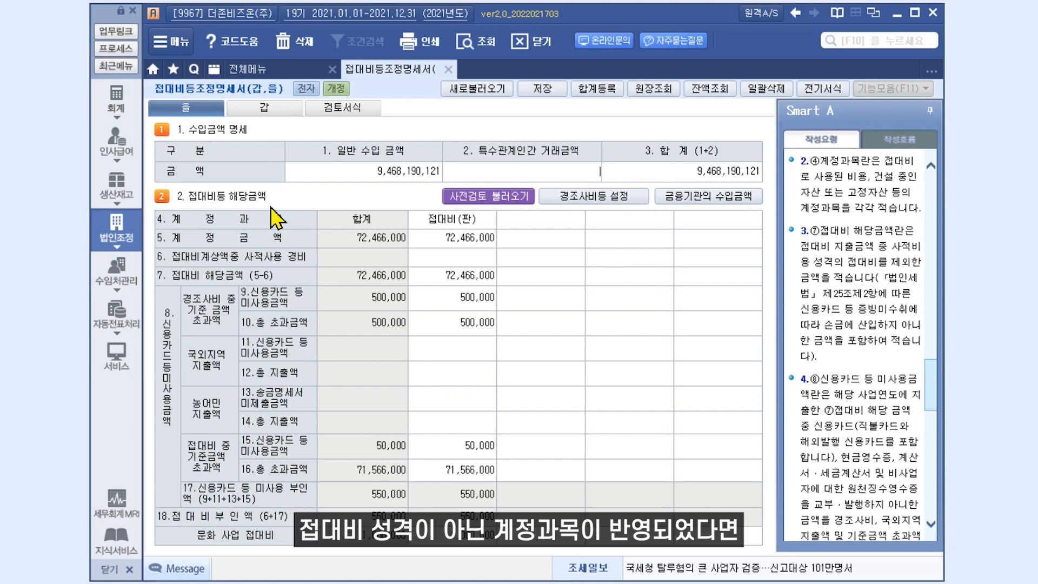
Step: Delete the 접대비(판) column from the 접대비등 해당금액 table and re-enter it as 계정과목 code 813
left_click(445, 223)
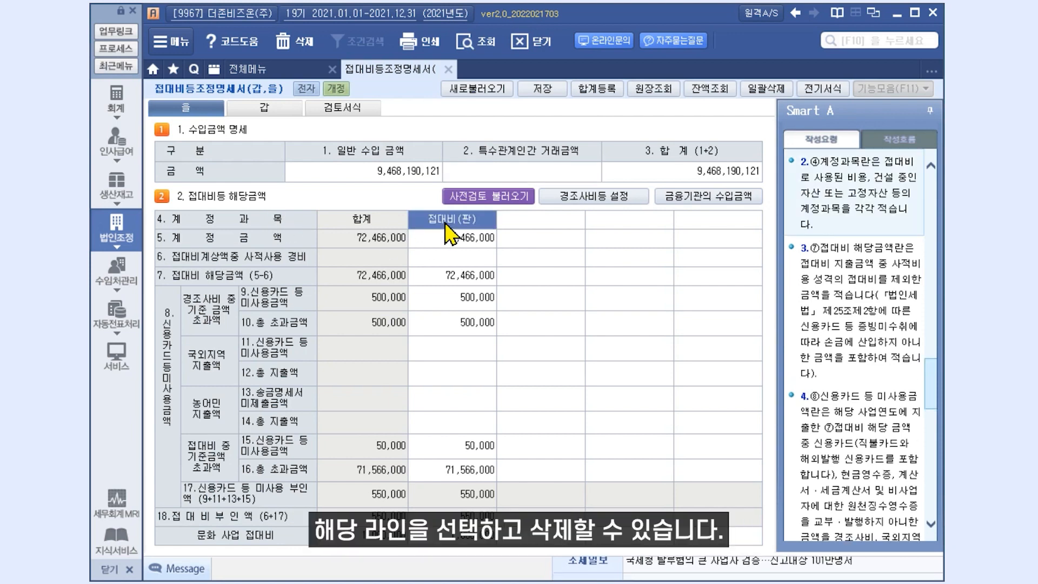
left_click(292, 41)
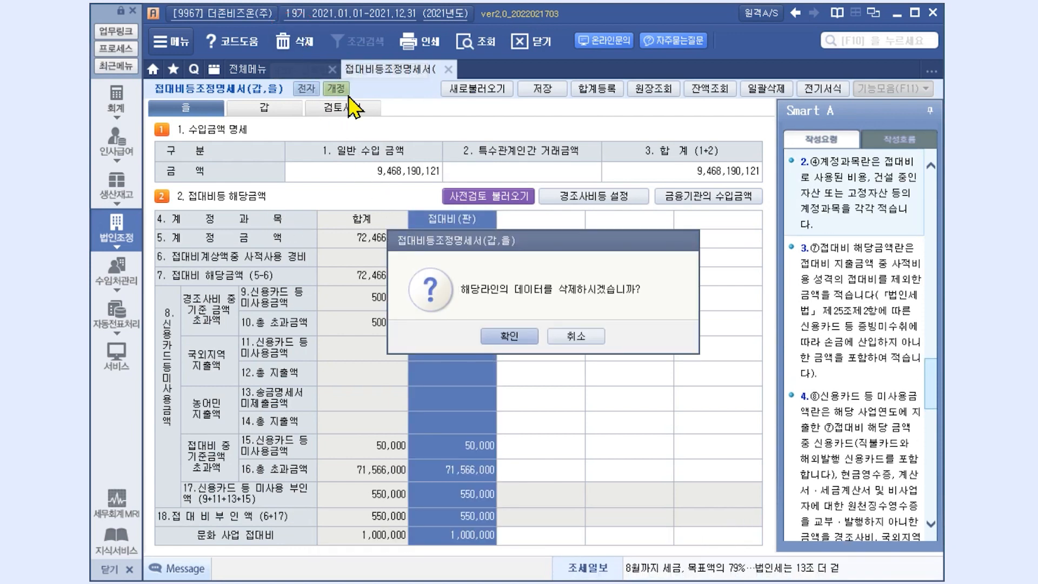
left_click(508, 336)
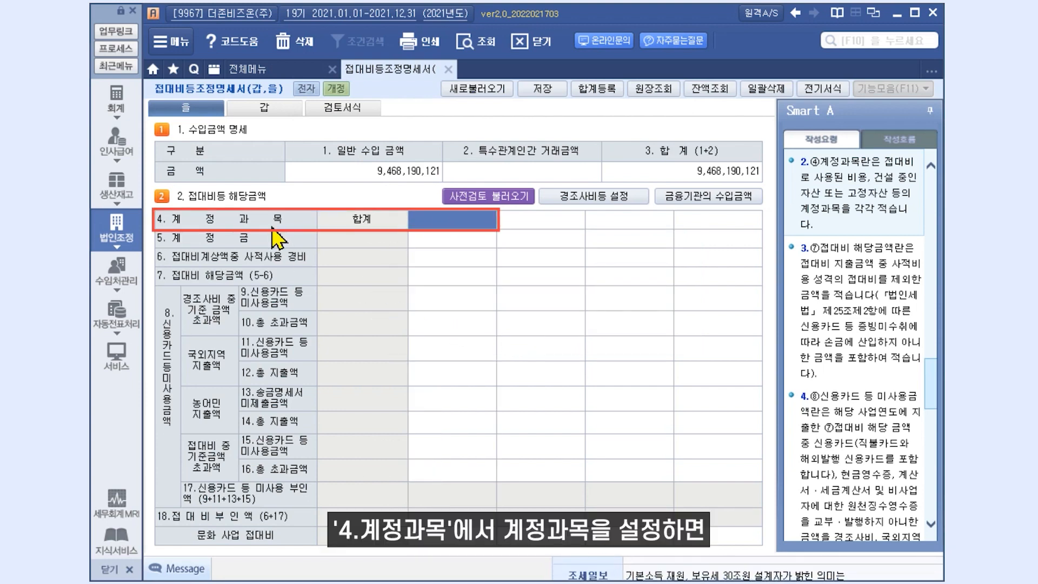
type("813")
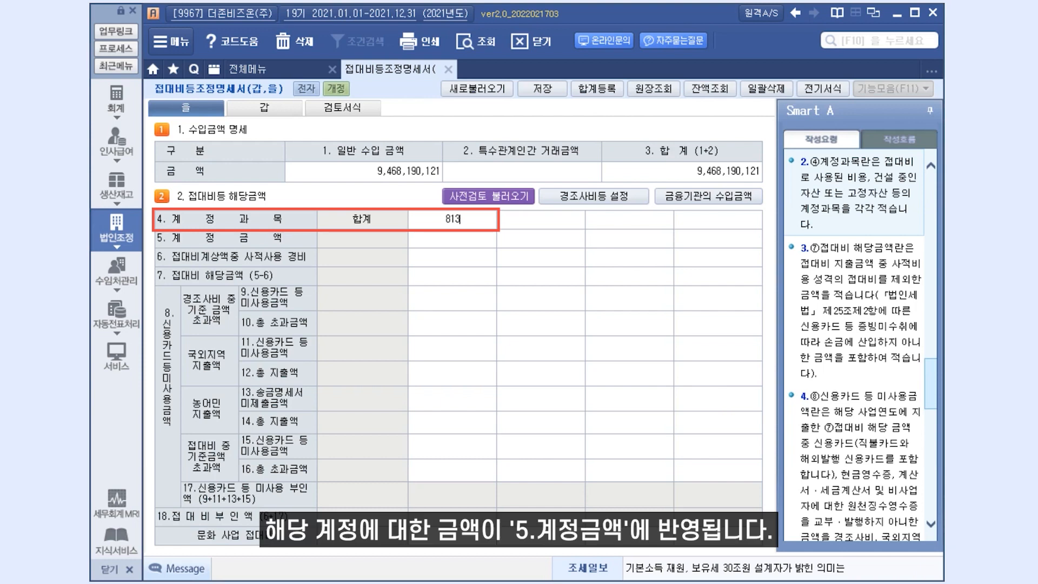
key("Return")
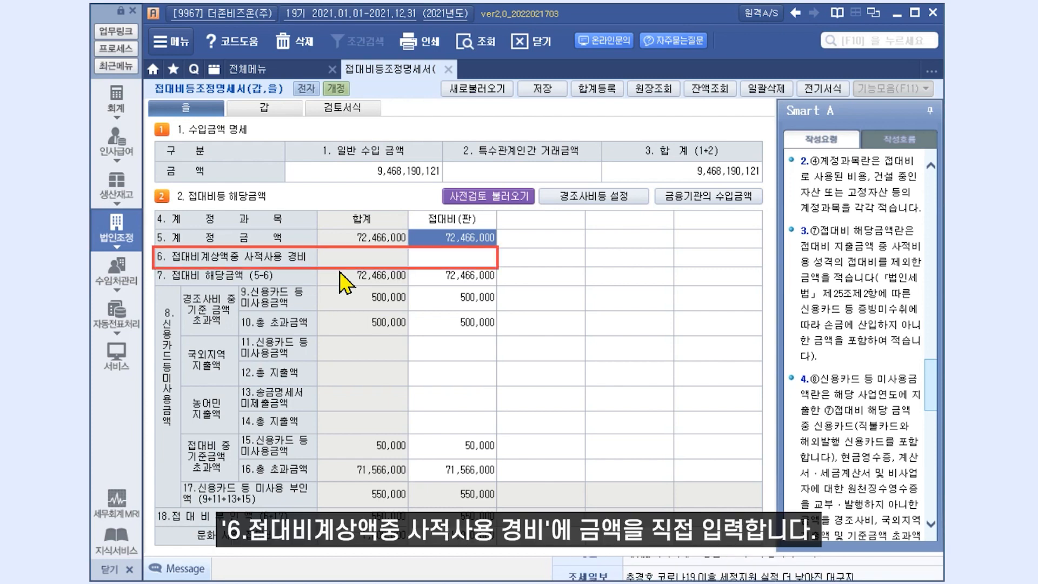
Step: Enter 3,500,000 as 접대비계상액중 사적사용 경비 for 접대비(판) and check the amounts carried to the 갑 sheet
left_click(441, 258)
type("3,500,000")
key("Return")
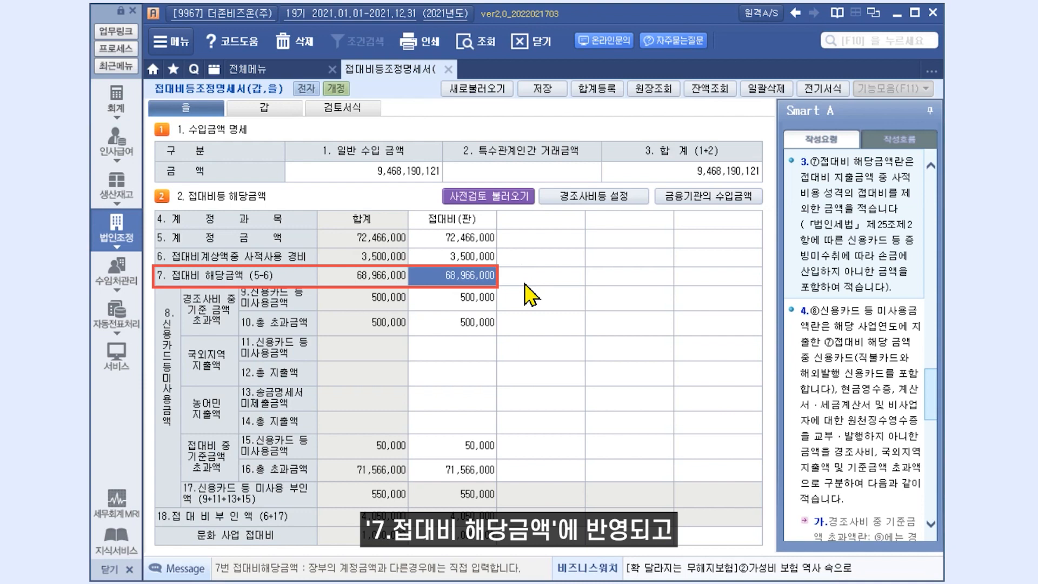
left_click(297, 111)
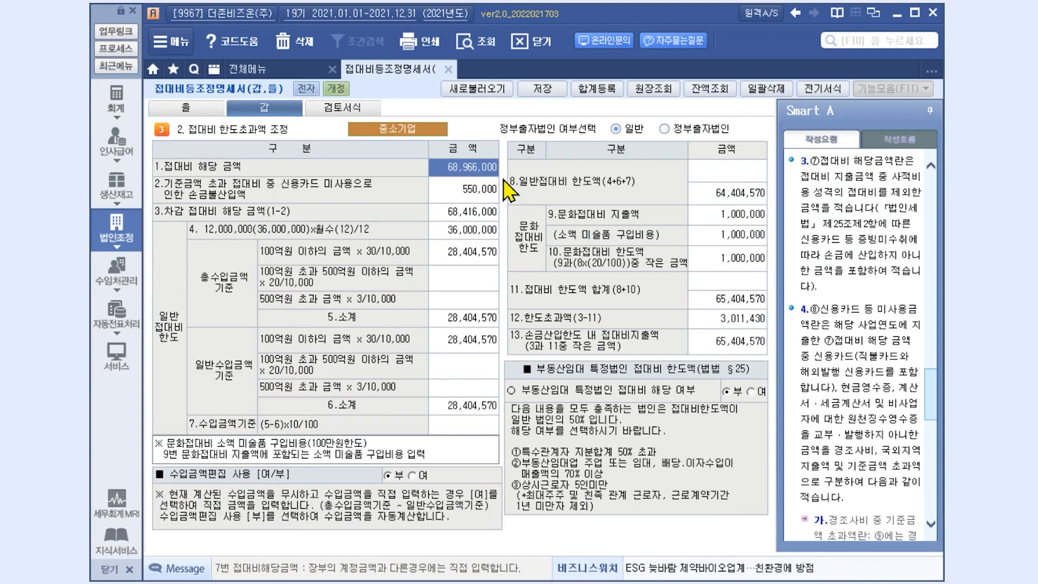
left_click(199, 112)
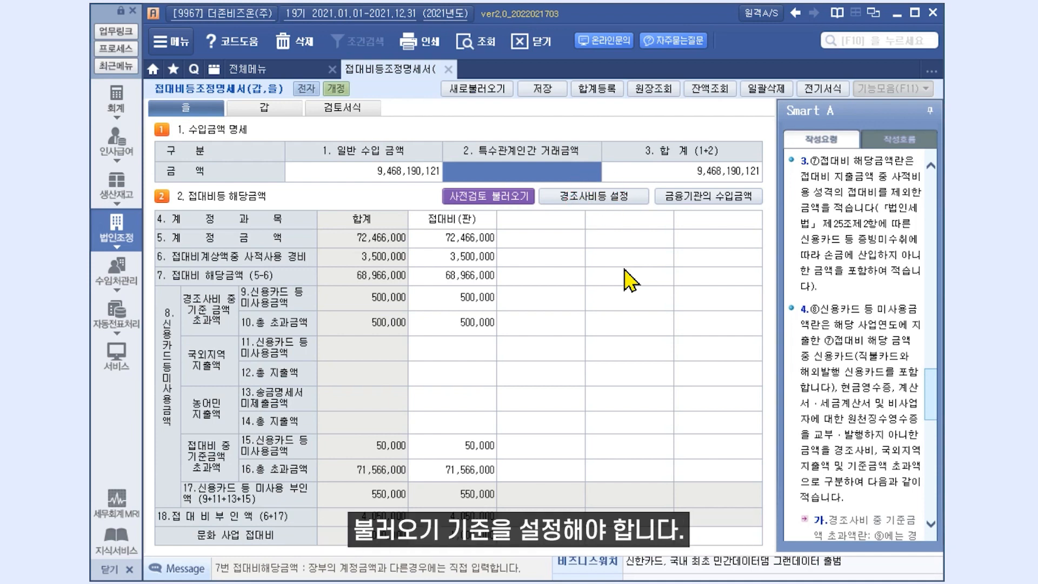
Step: Review the 경조사비등 설정 summary codes that determine which entertainment expenses are loaded, and confirm the settings
left_click(616, 196)
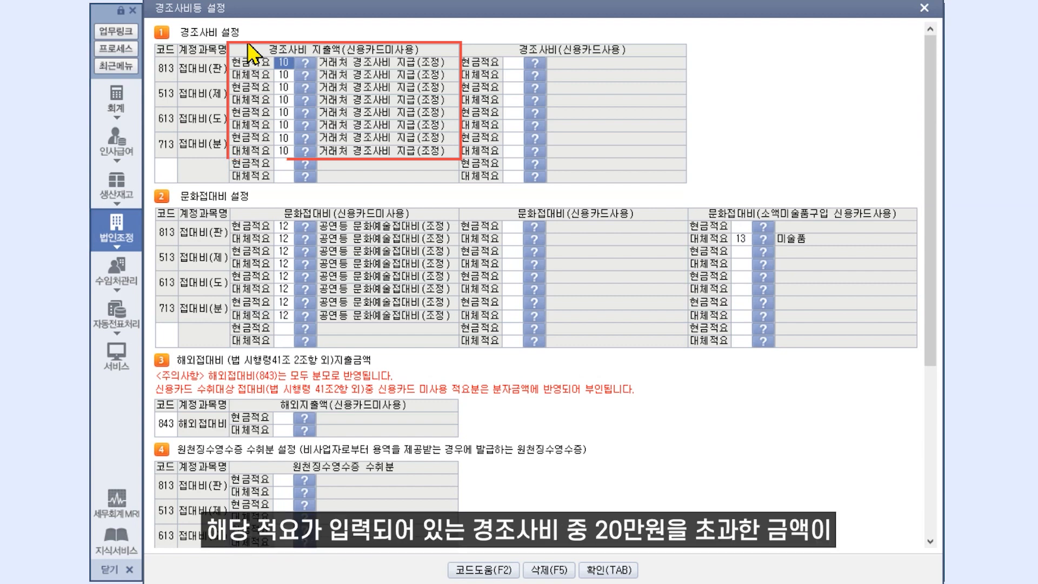
key("Escape")
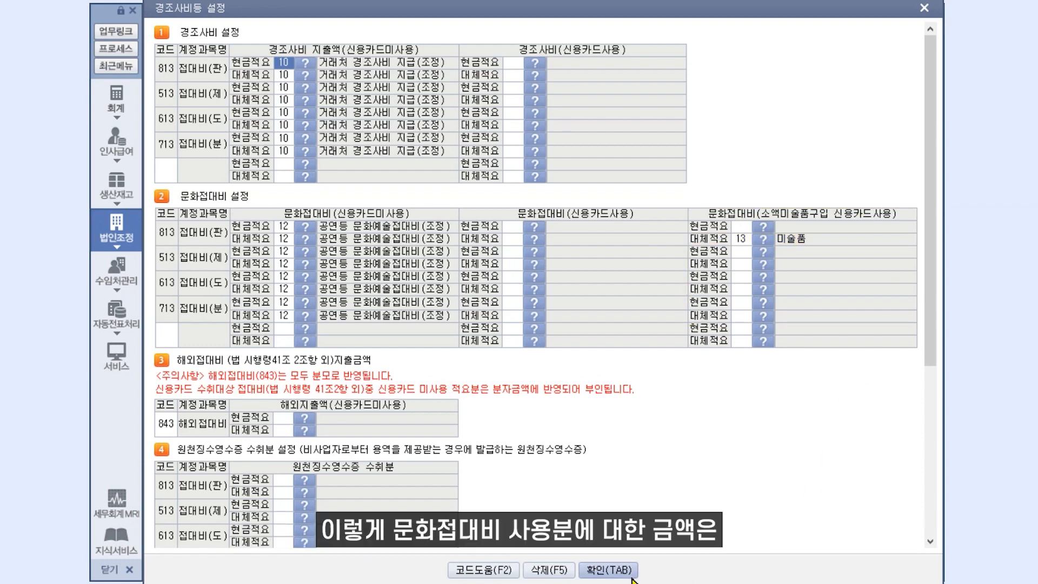
left_click(610, 571)
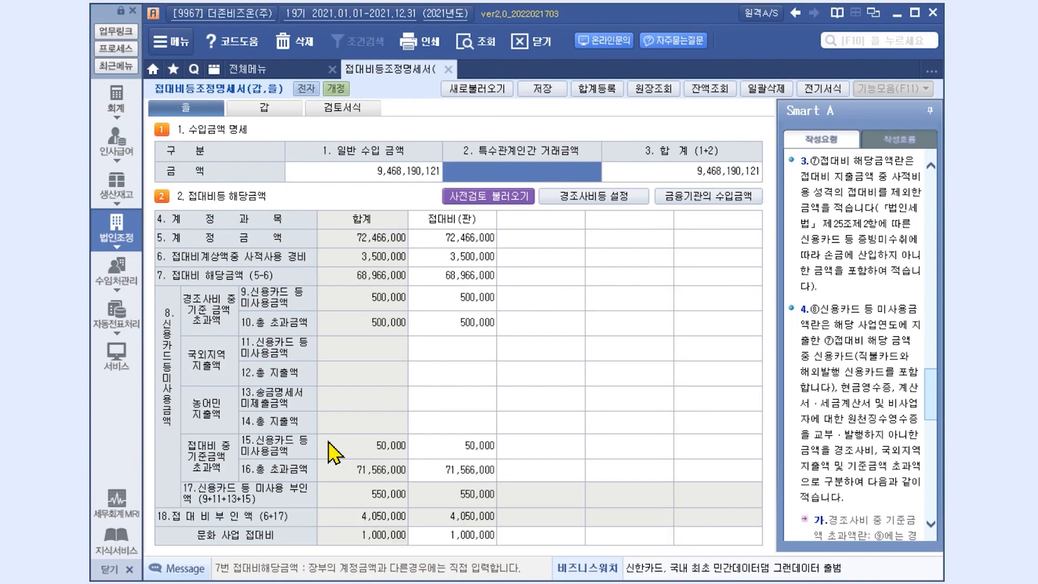
Step: On the 갑 sheet, try the 정부출자법인 option and 여 for 부동산임대 특정법인, restoring 일반 and 부 respectively
left_click(296, 112)
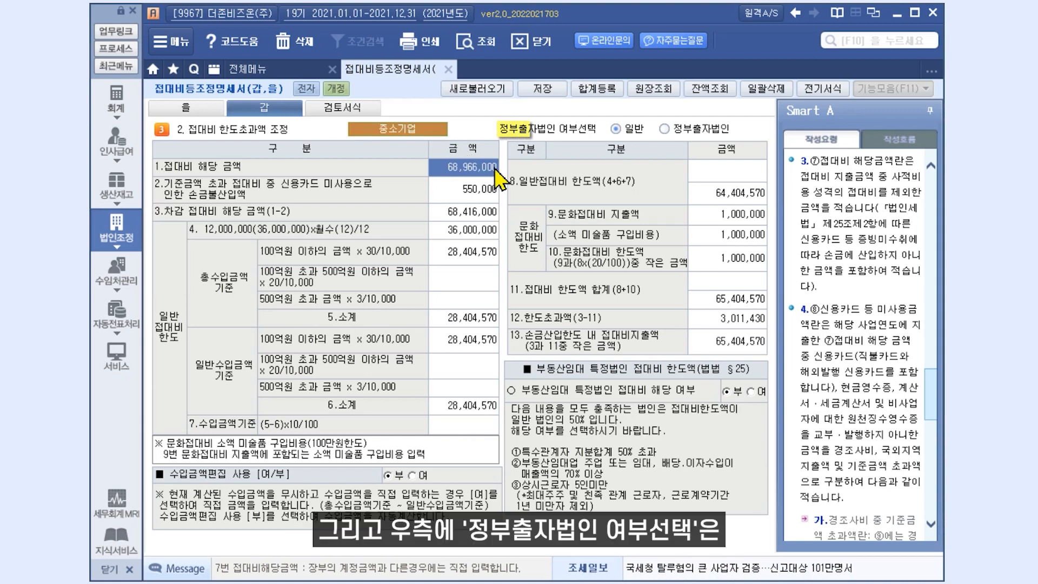
left_click(718, 134)
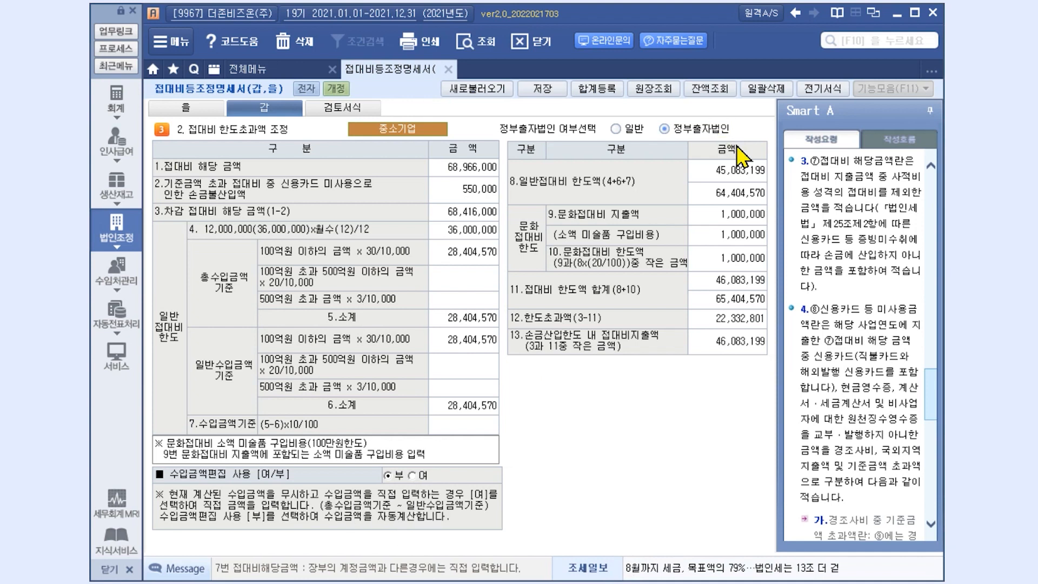
left_click(618, 136)
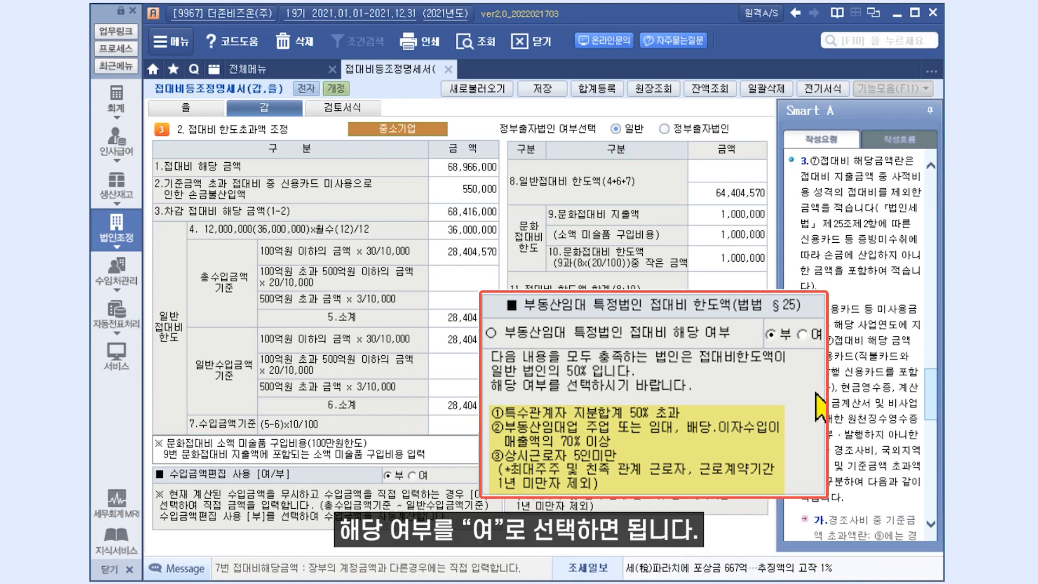
left_click(803, 335)
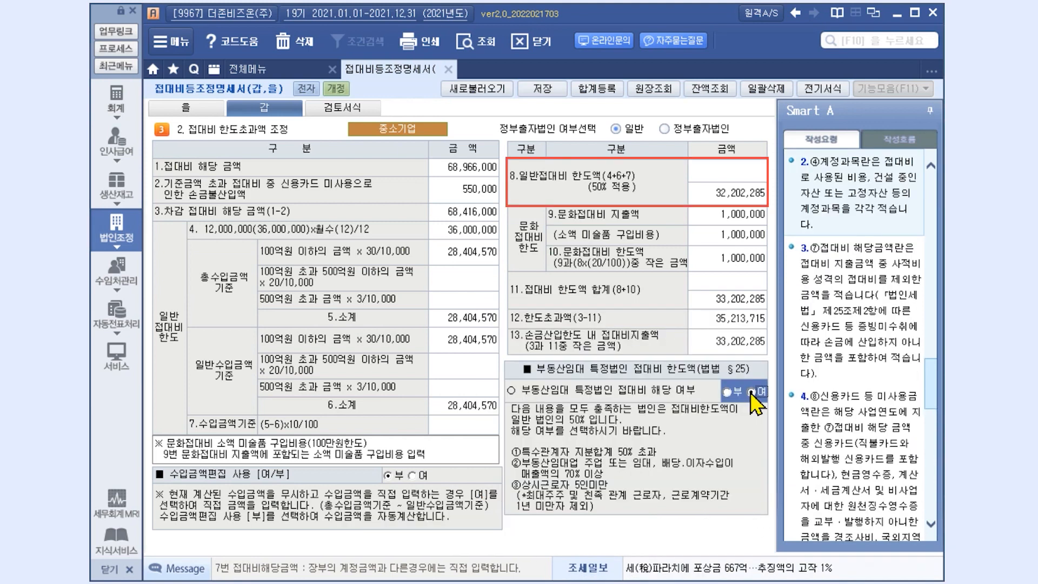
left_click(727, 392)
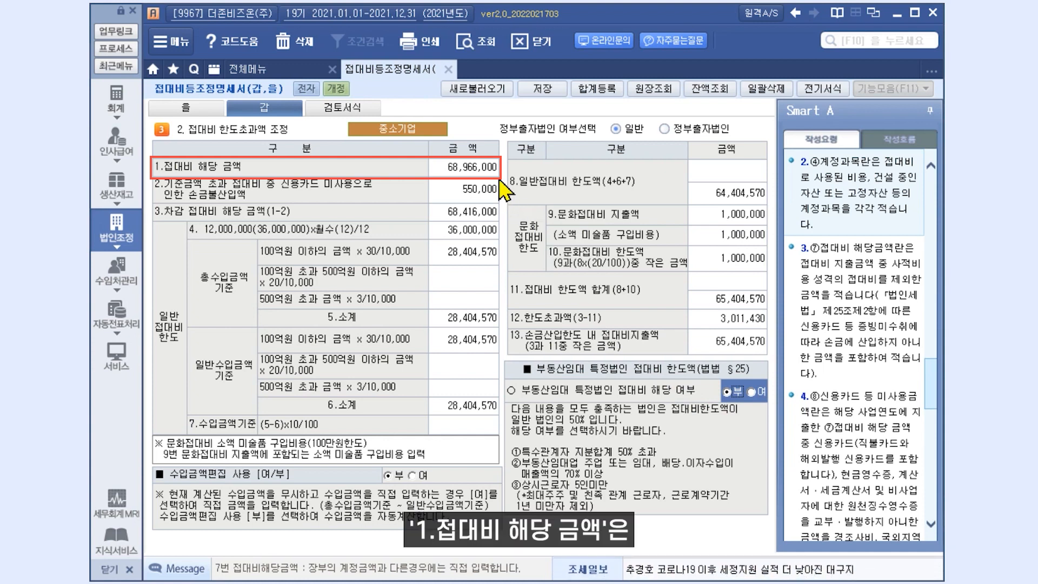
Step: Compare the 갑 sheet's 접대비 해당 금액, 손금불산입액 and 수입금액 기준 limits with their source amounts on the 을 sheet
left_click(211, 110)
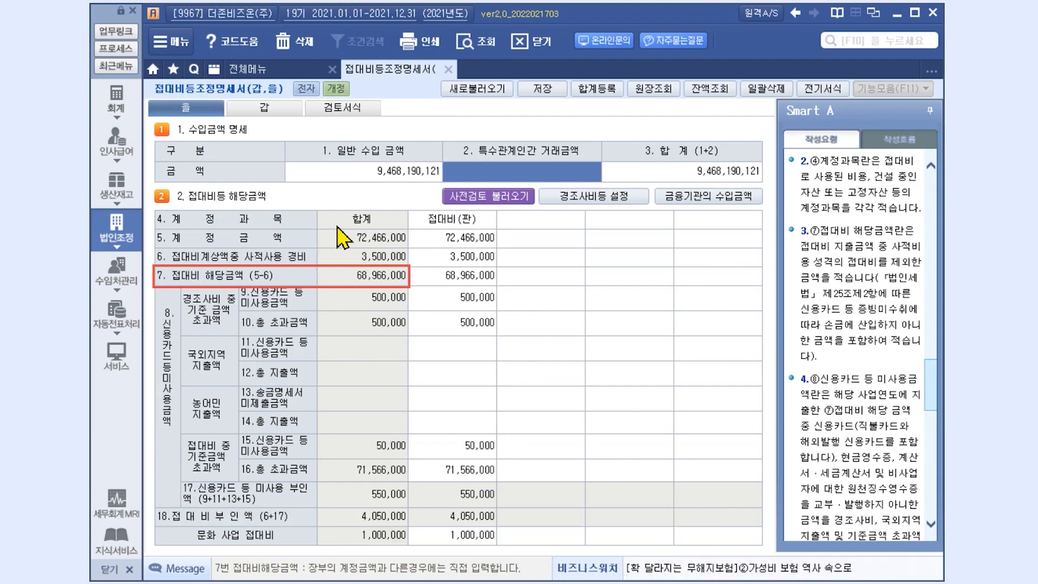
left_click(280, 111)
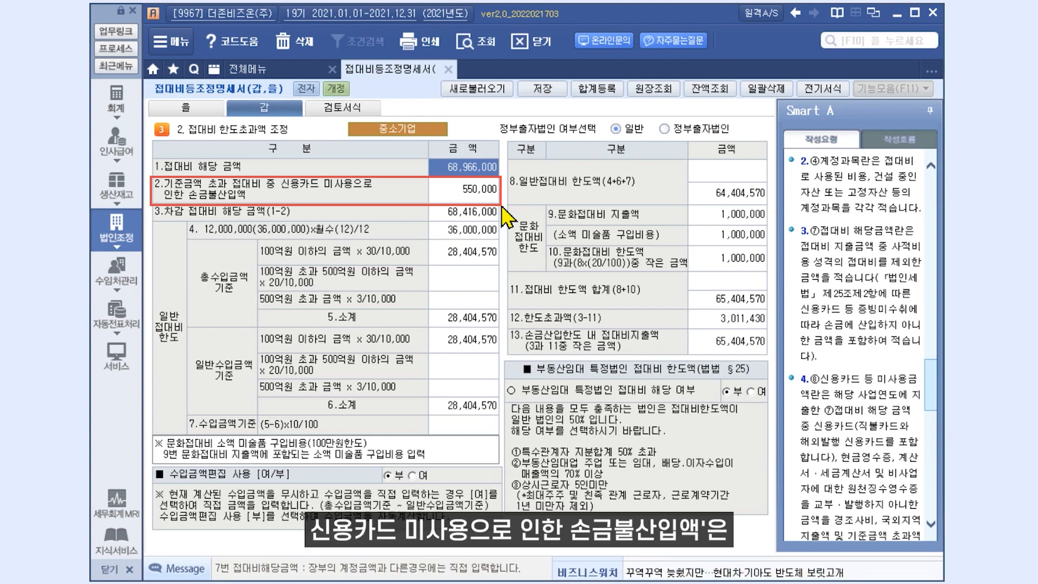
left_click(217, 109)
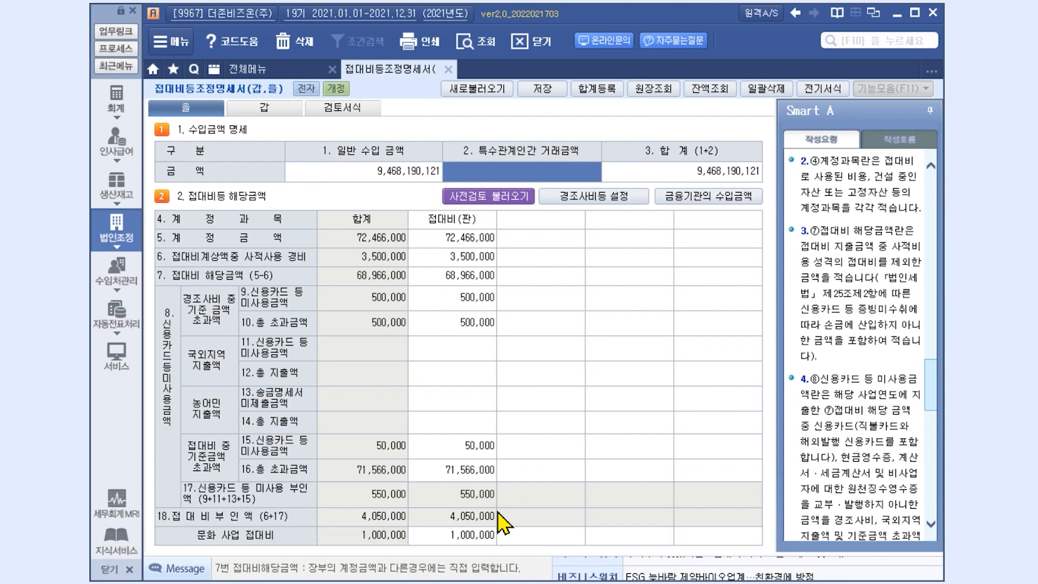
left_click(272, 107)
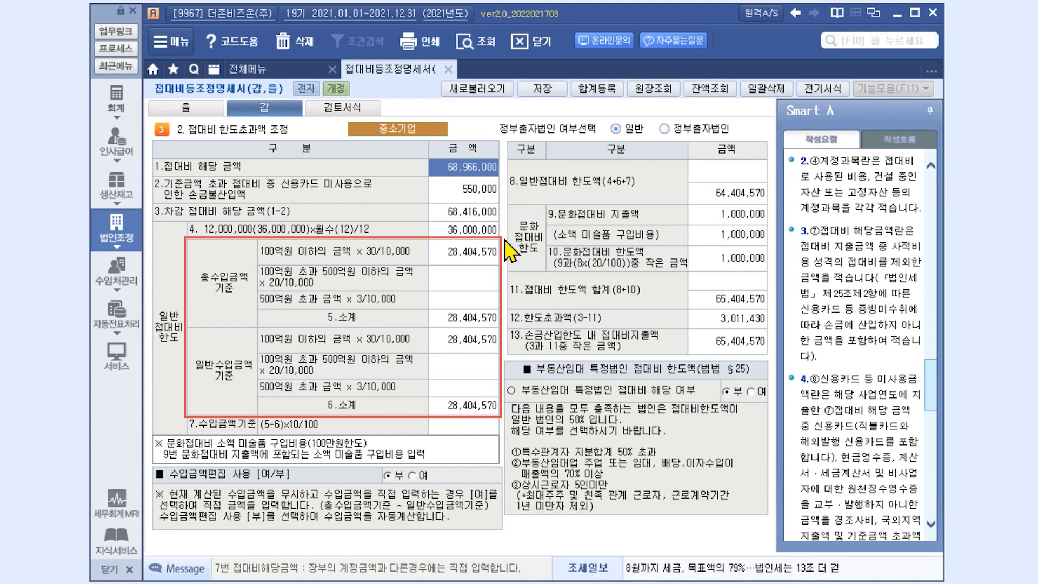
left_click(210, 110)
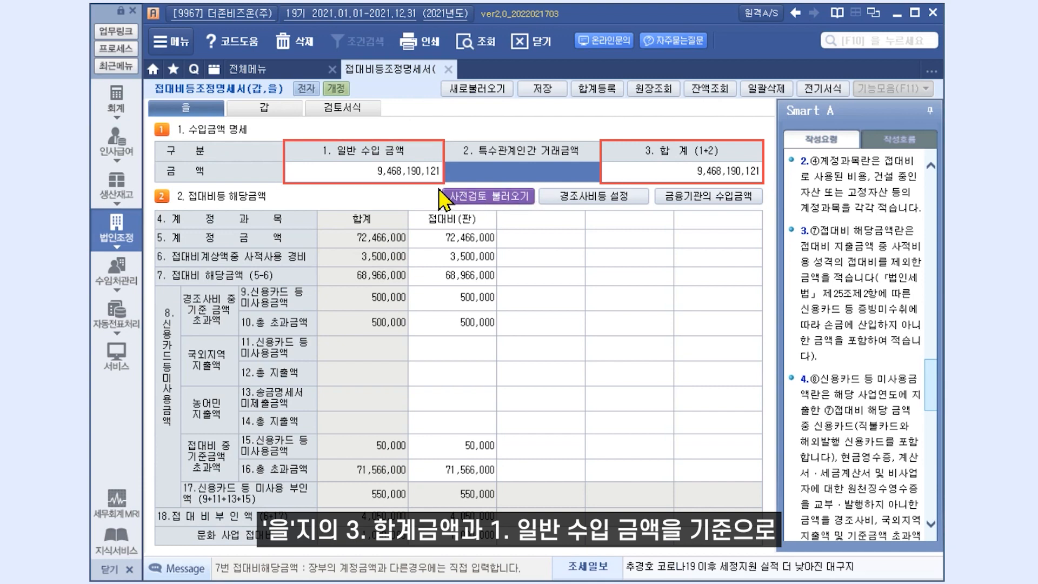
left_click(291, 115)
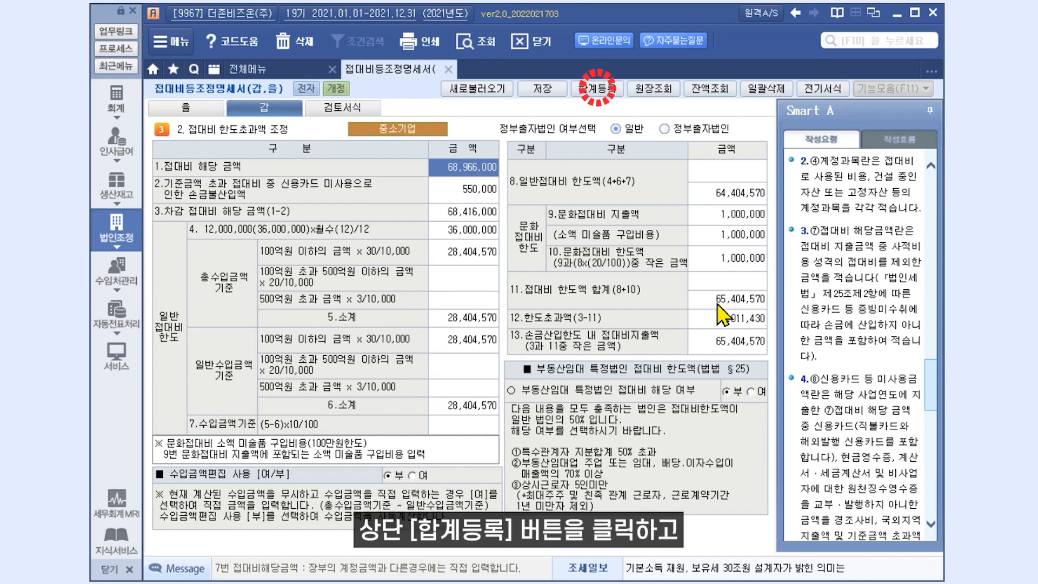
Step: Review the entertainment expense adjustments in 합계등록, return to the 갑 sheet, and save the form
left_click(592, 101)
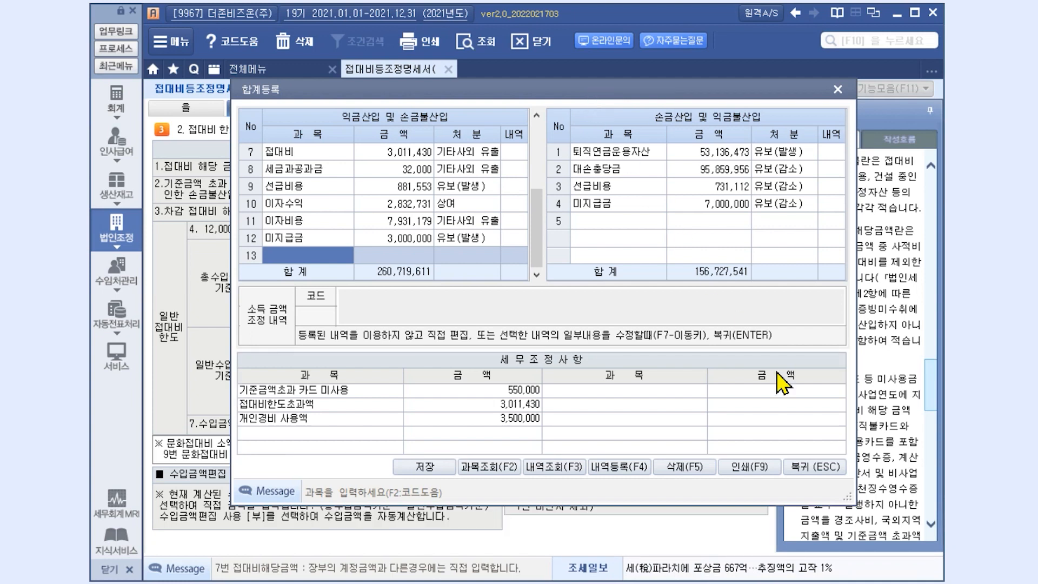
left_click(817, 467)
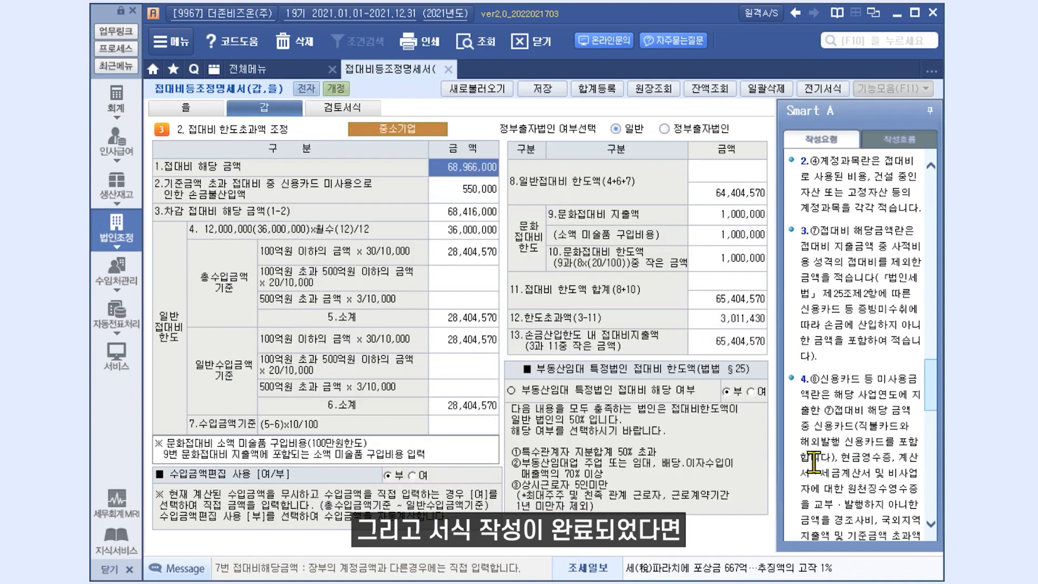
left_click(549, 91)
left_click(572, 330)
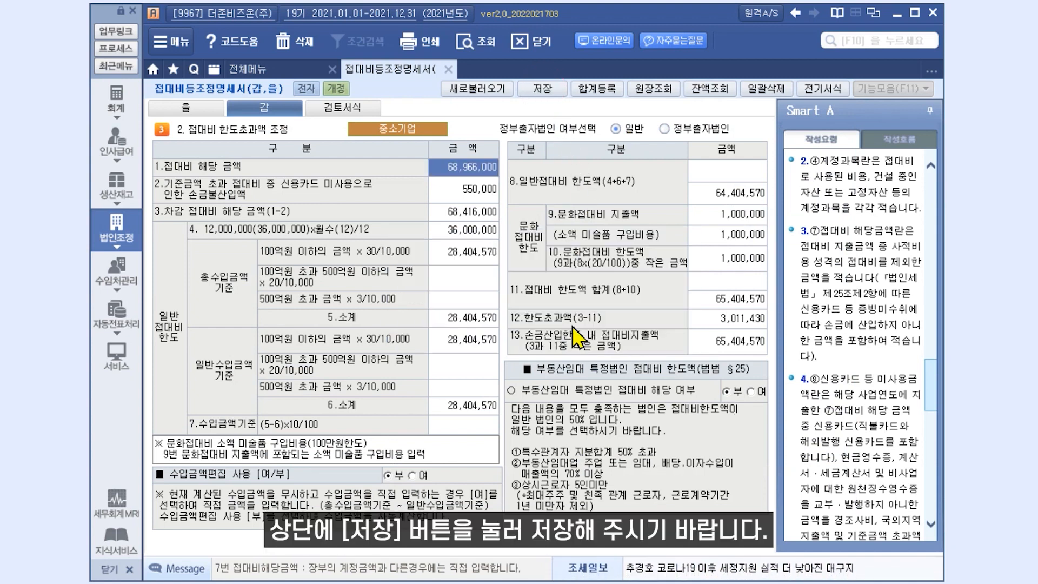